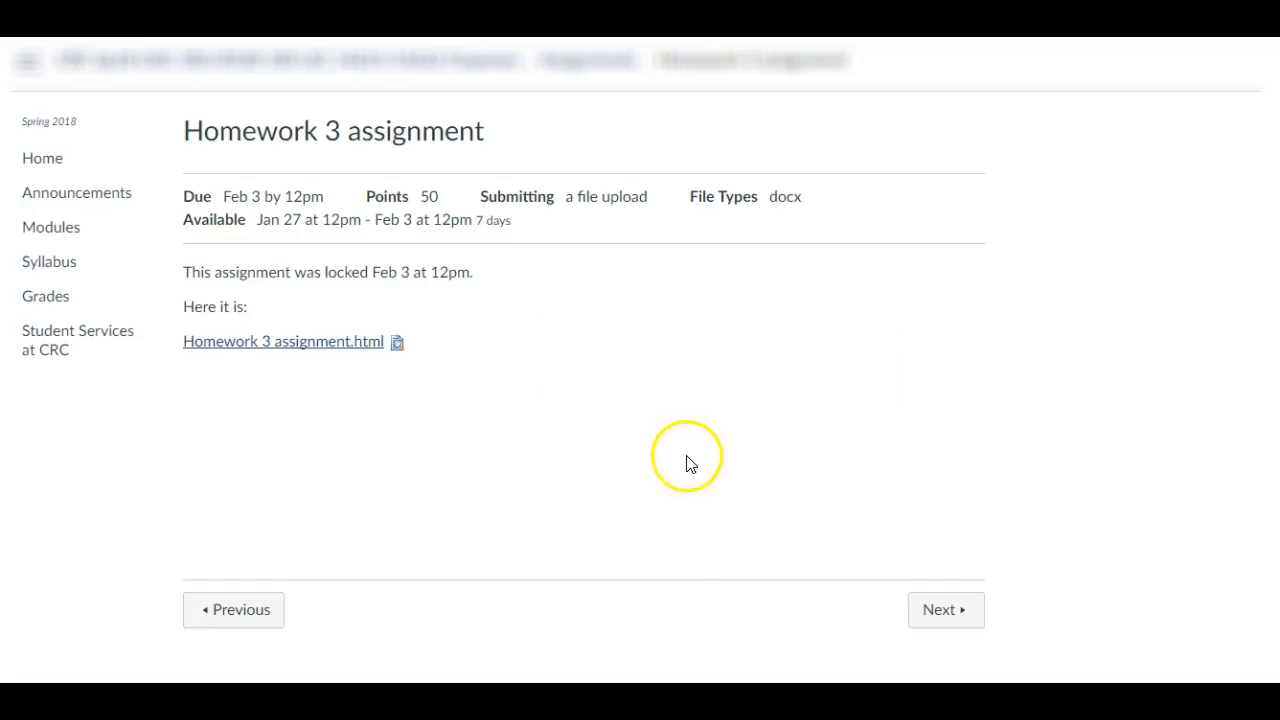
Preview the attached Homework 3 assignment.html file from the assignment page.
click(371, 343)
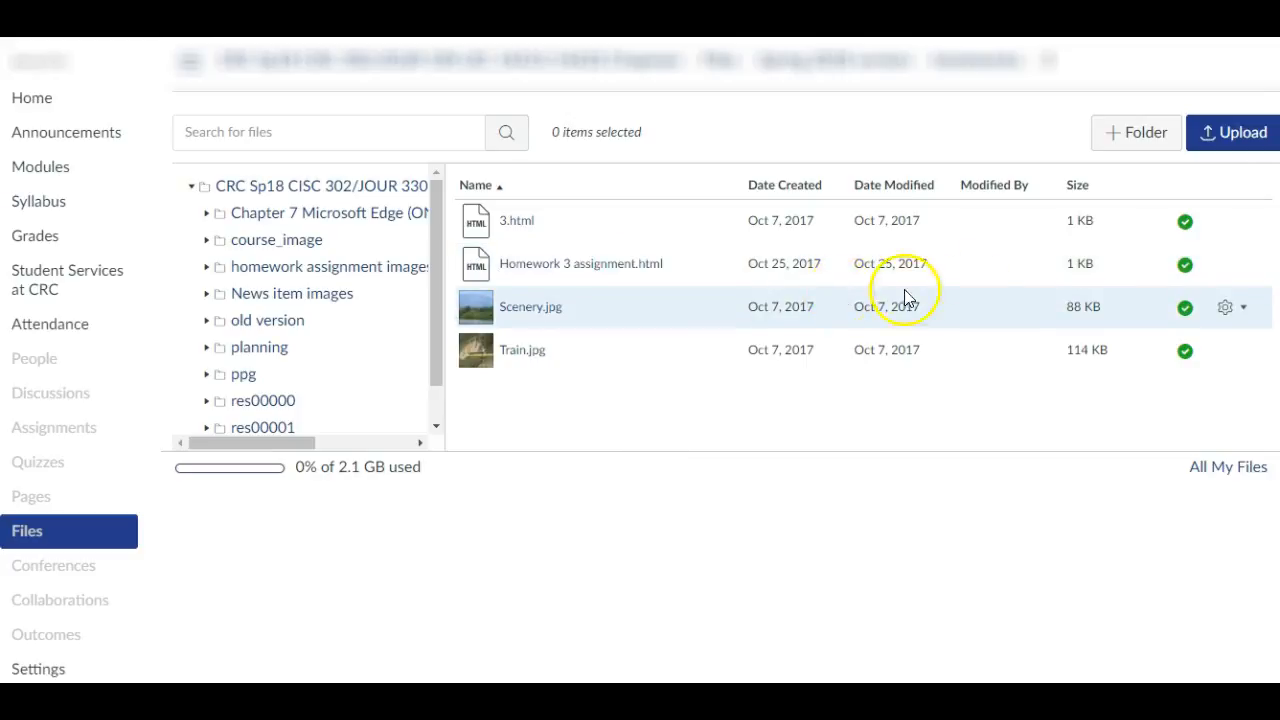
Set Homework 3 assignment.html to Restricted Access, scheduled available until Feb 3 12pm, and update.
click(1186, 266)
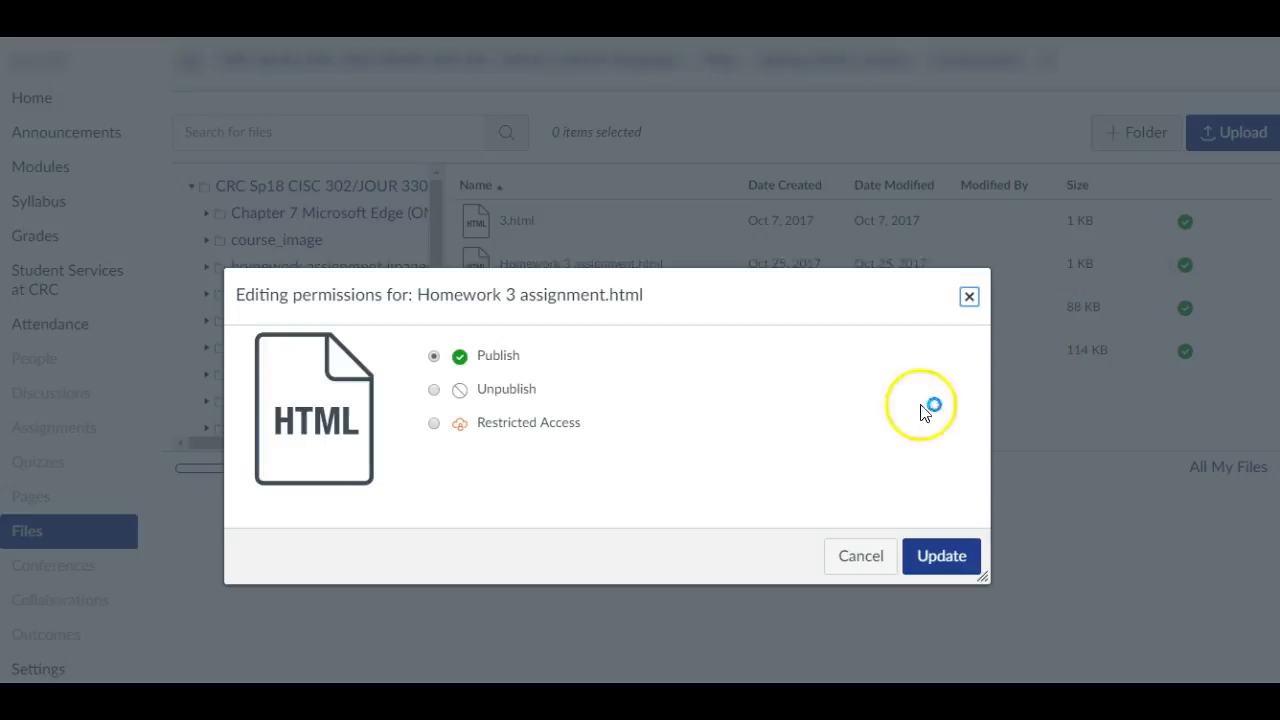
click(434, 424)
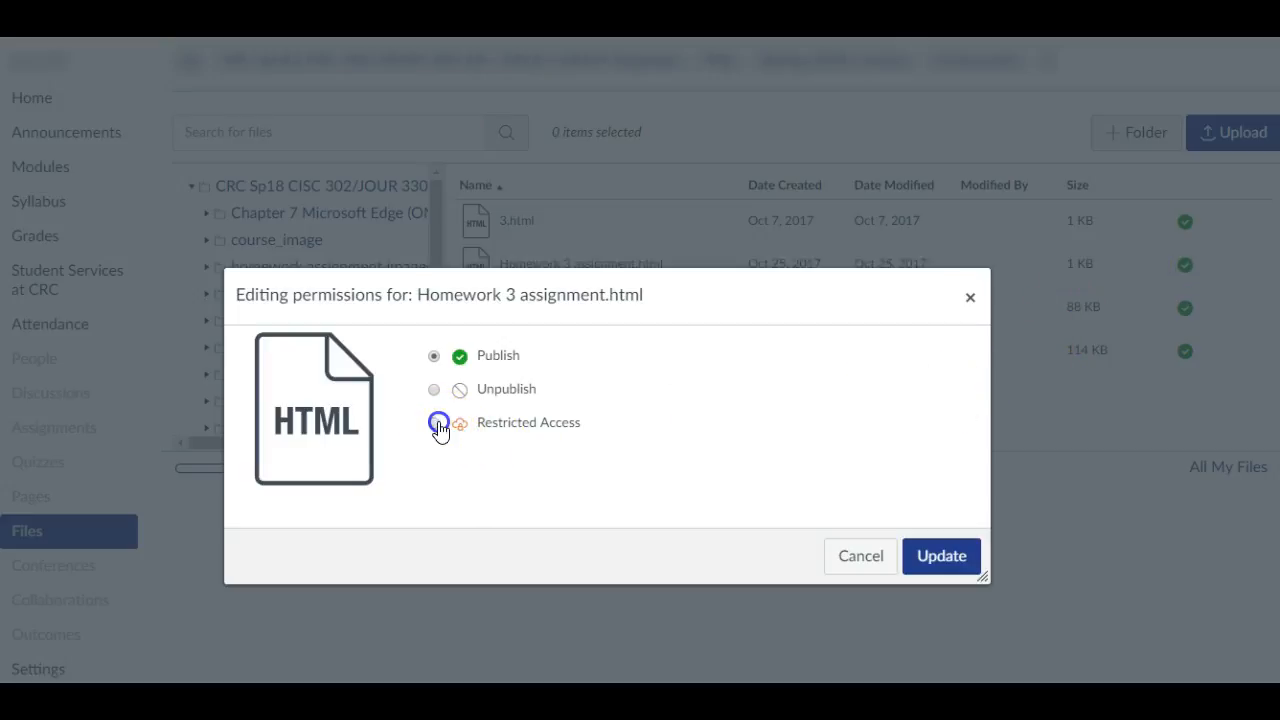
click(501, 495)
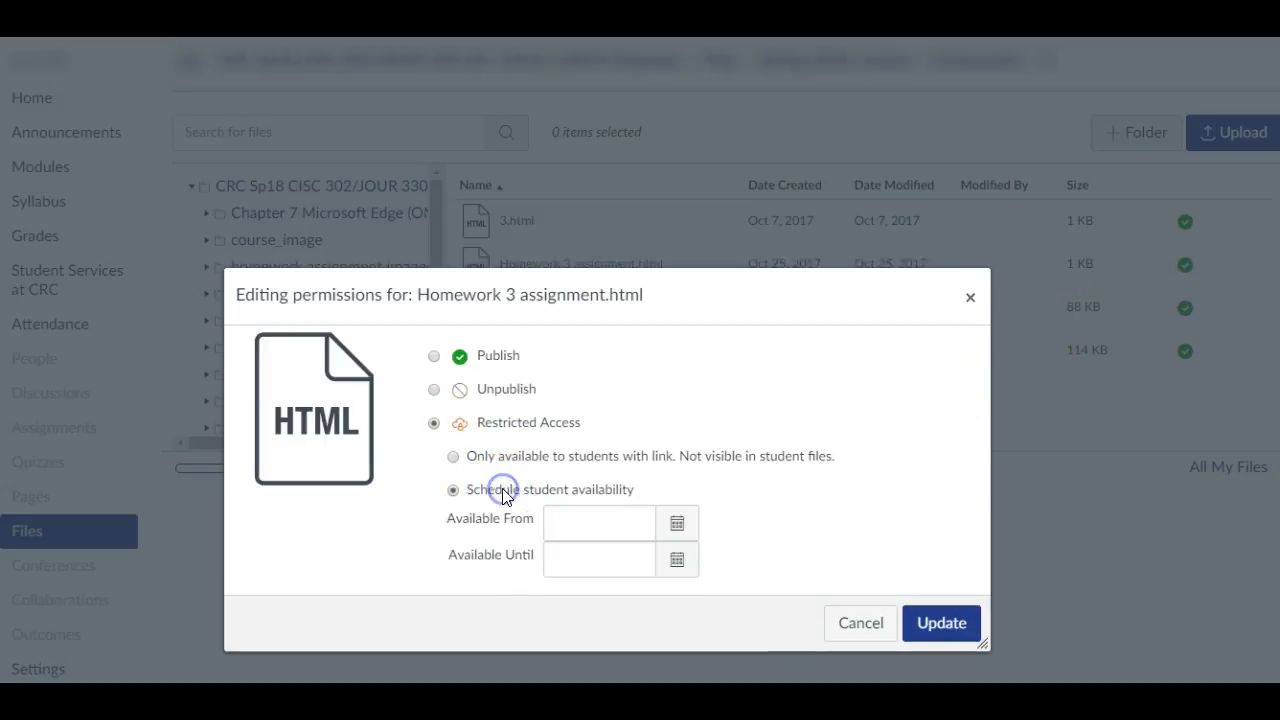
click(590, 565)
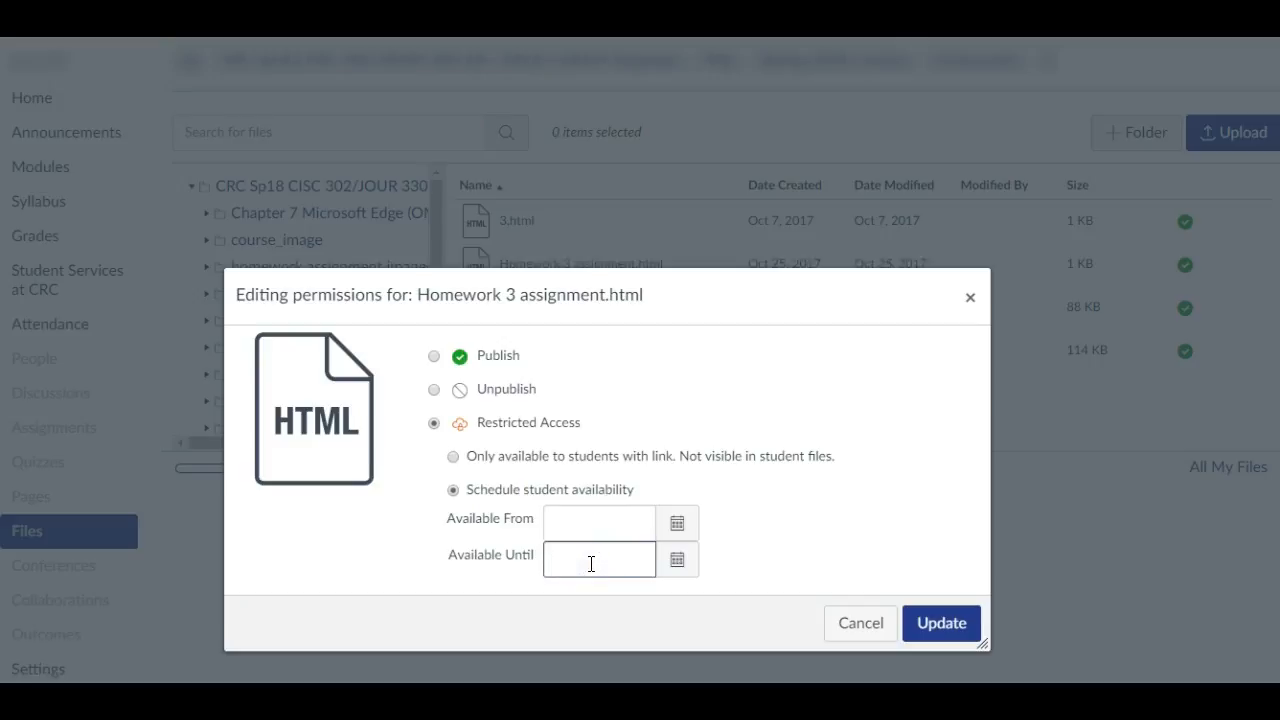
text(feb 3 )
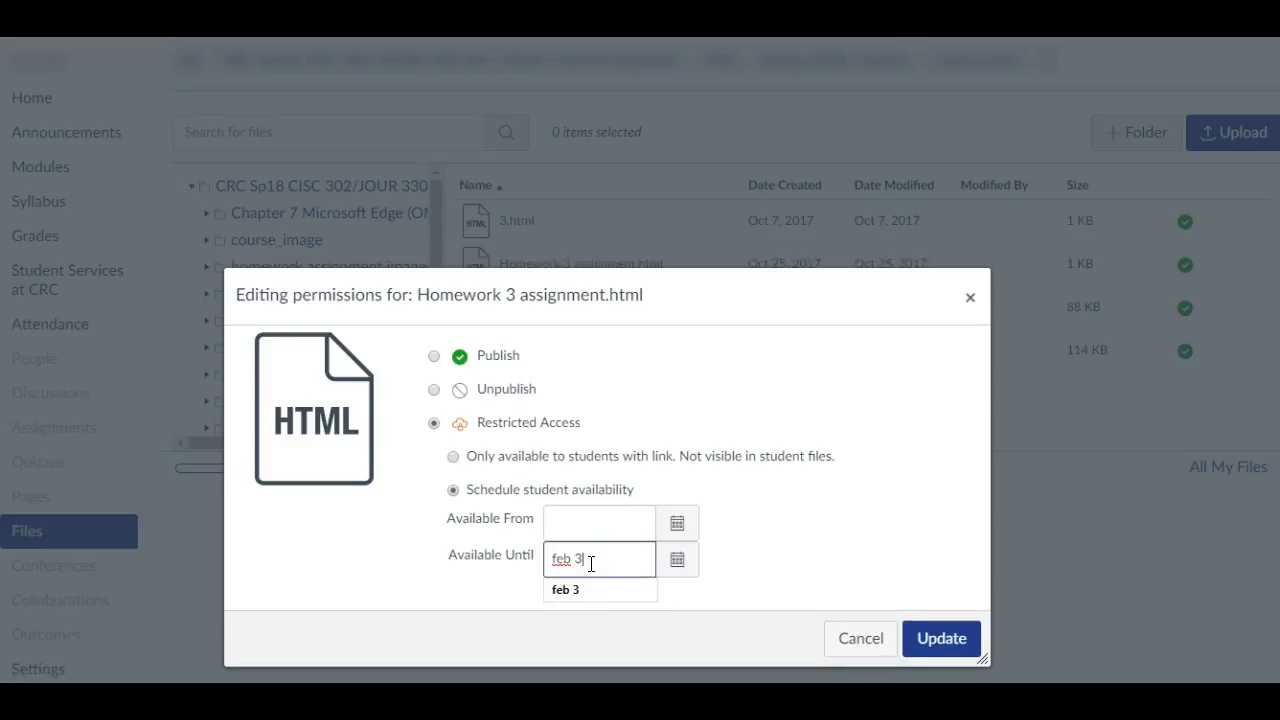
text(12)
text(pm)
click(940, 637)
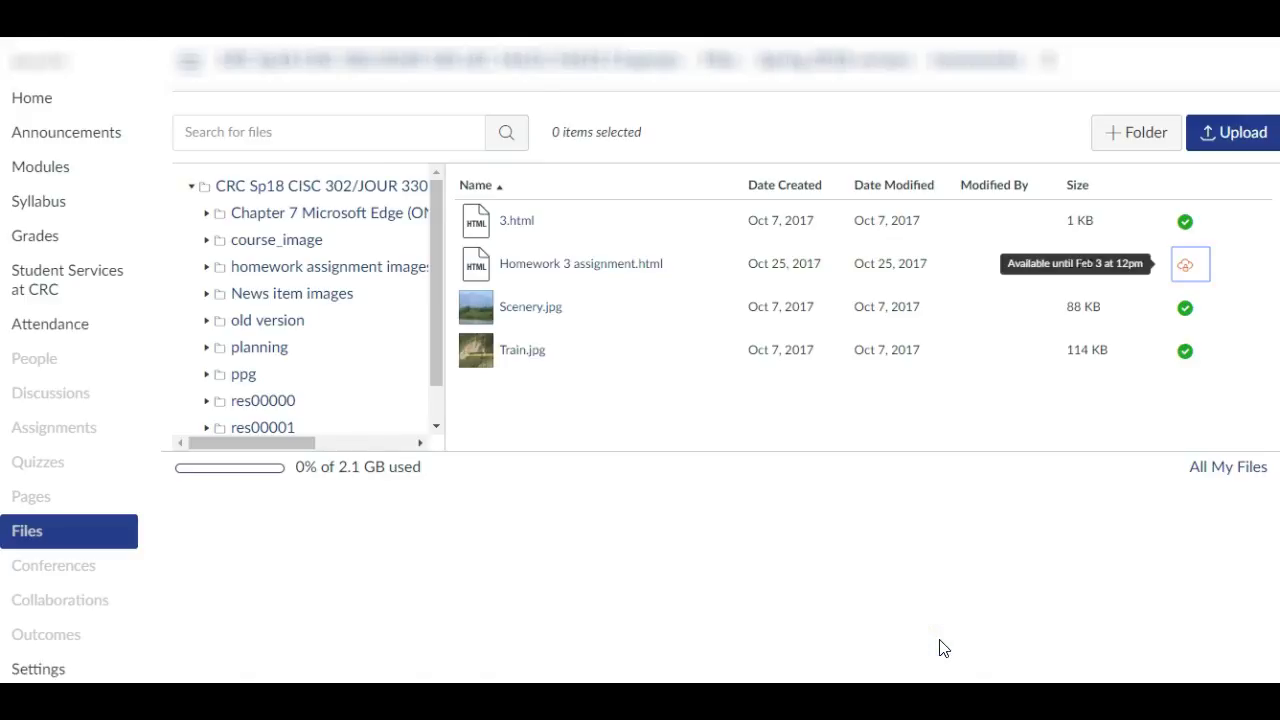
Reopen the file from the Homework 3 assignment page to confirm students see it locked.
click(548, 394)
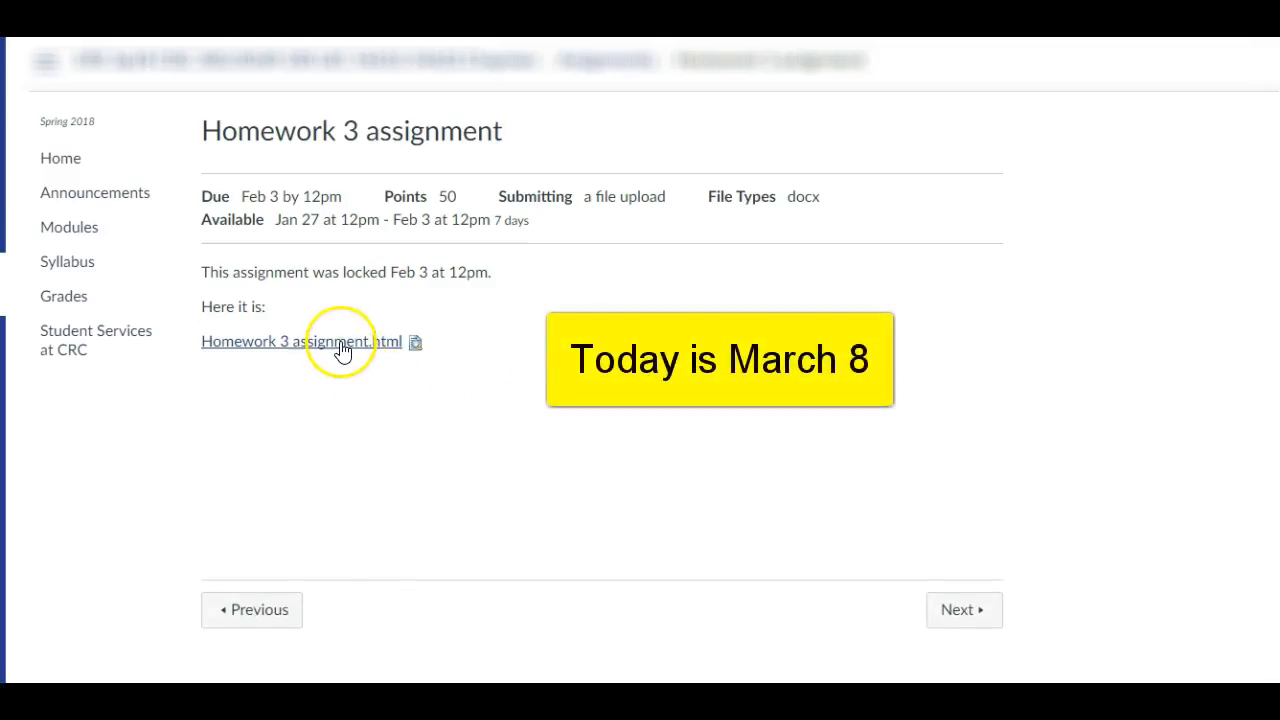
click(340, 343)
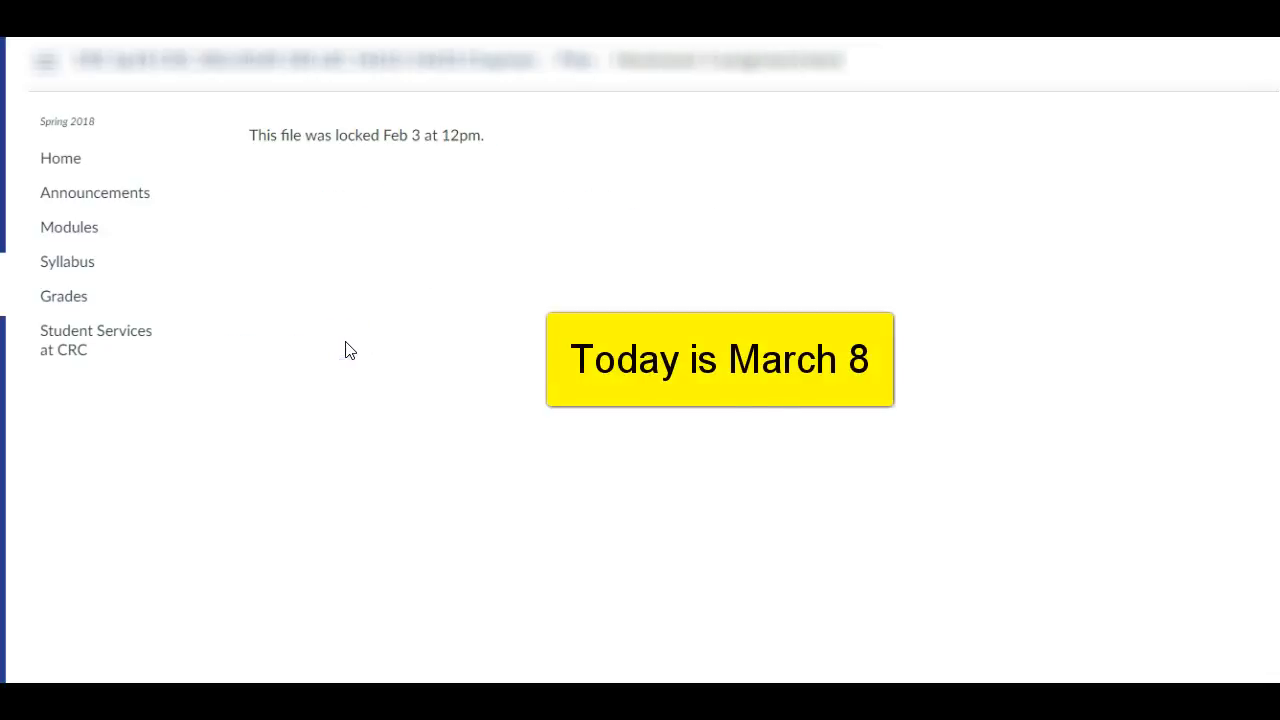